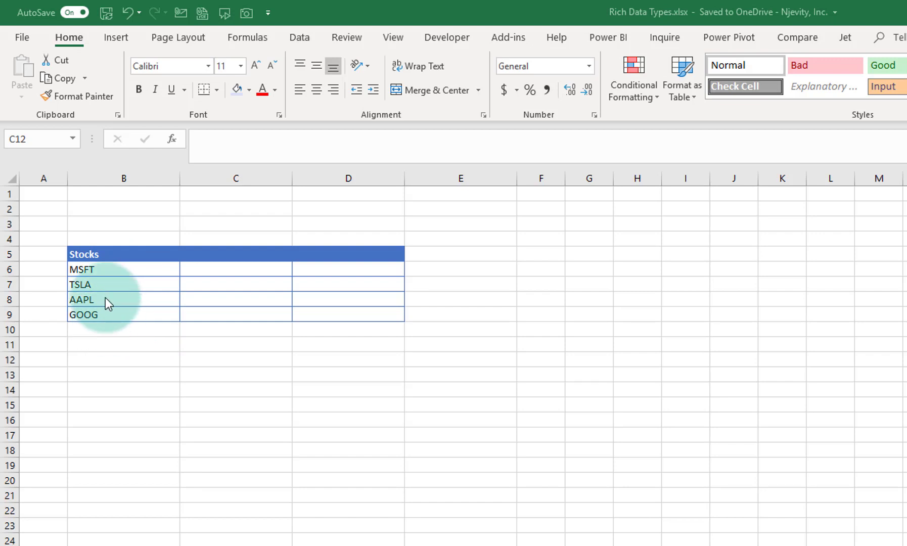
- Convert the ticker symbols in B6:B9 to the Stocks data type
click(95, 266)
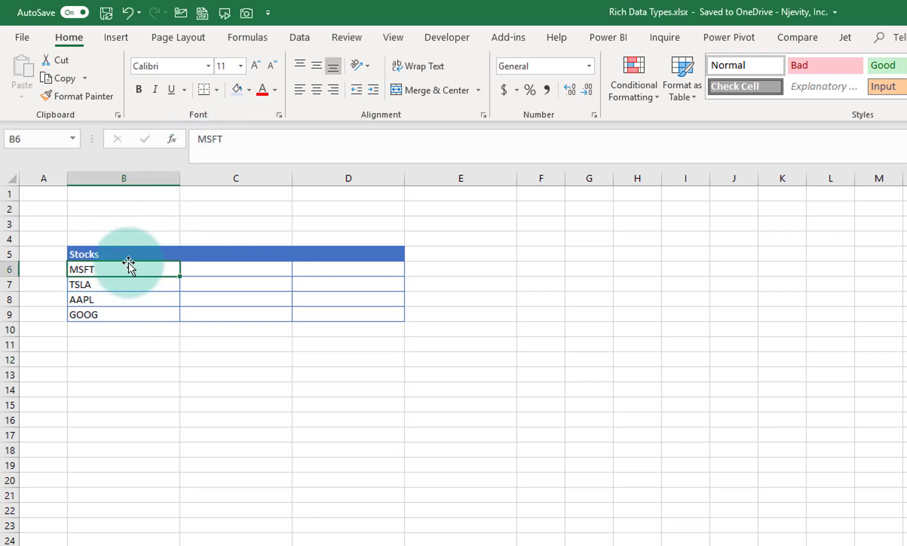
click(107, 282)
click(129, 299)
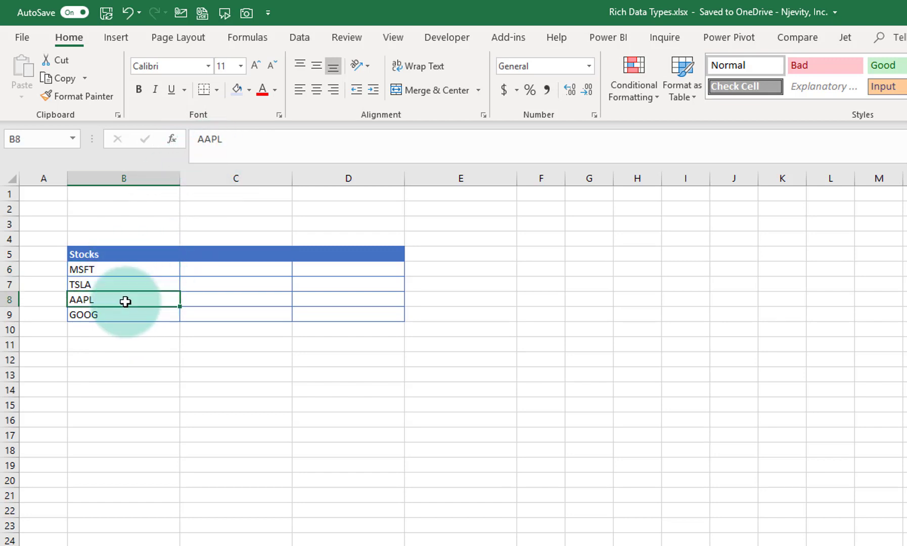
click(115, 314)
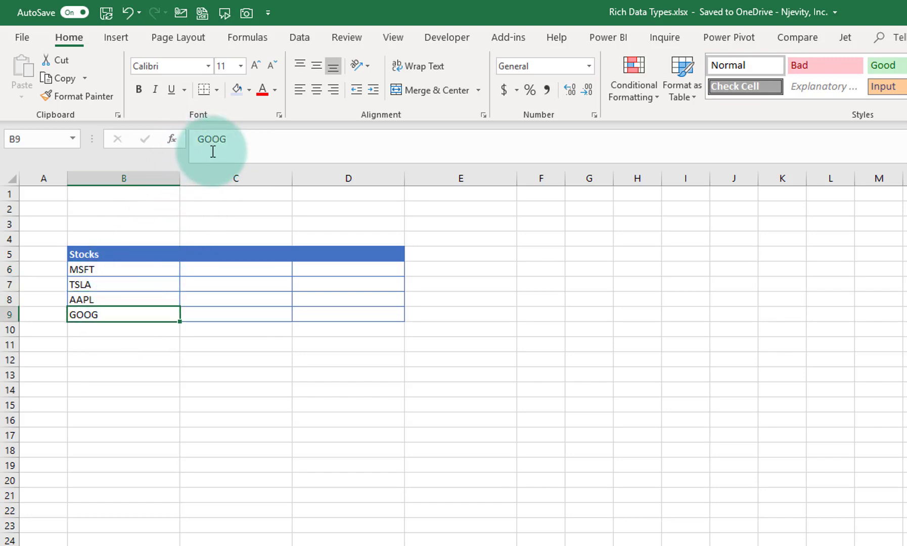
drag(139, 270, 138, 311)
right_click(89, 287)
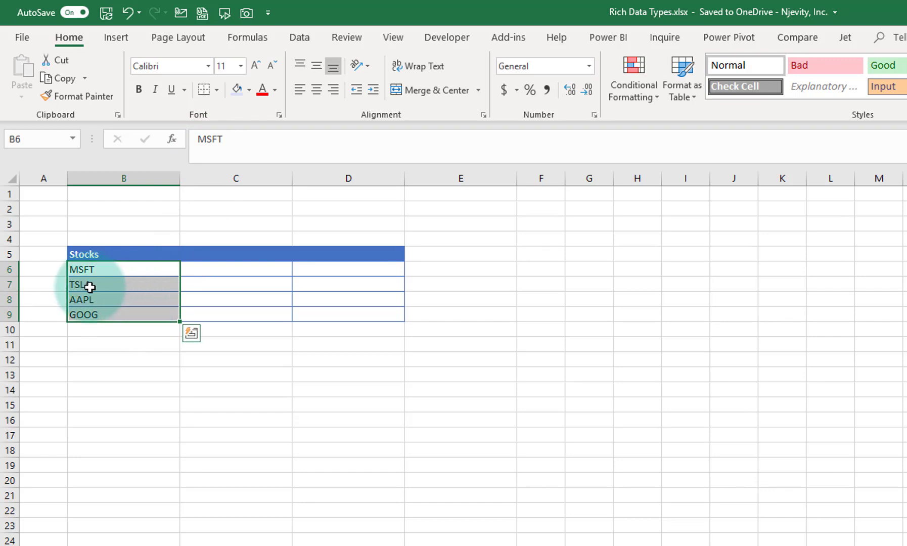
click(299, 42)
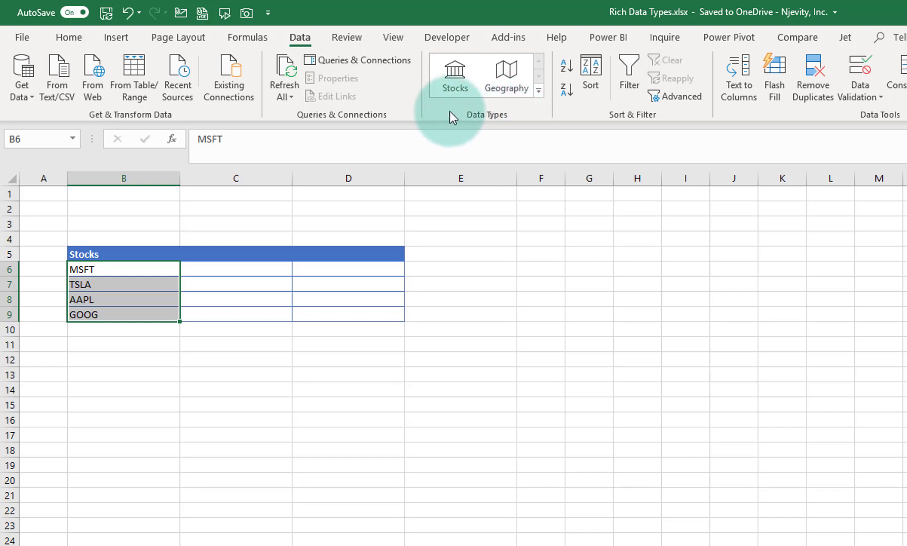
click(452, 79)
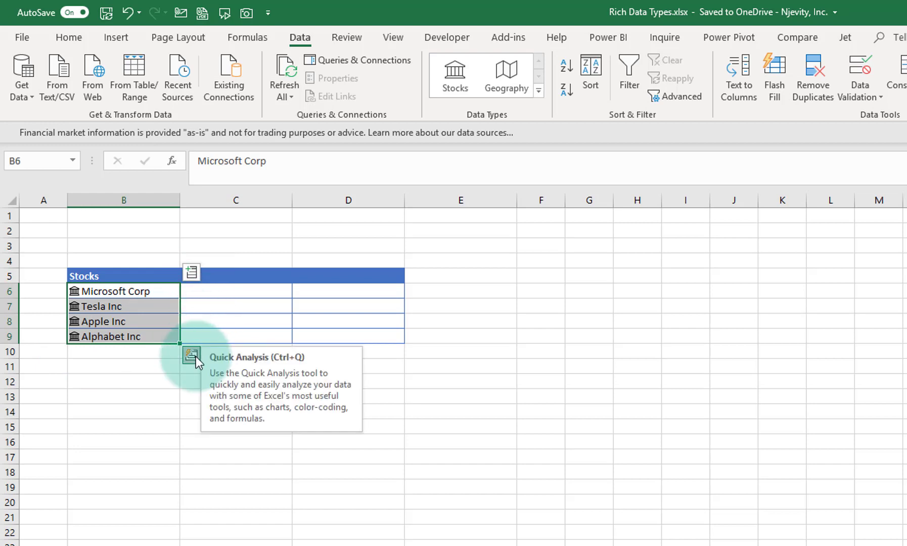
- Extract the CEO and 52 week high fields for the four stocks into the adjacent table columns
click(191, 273)
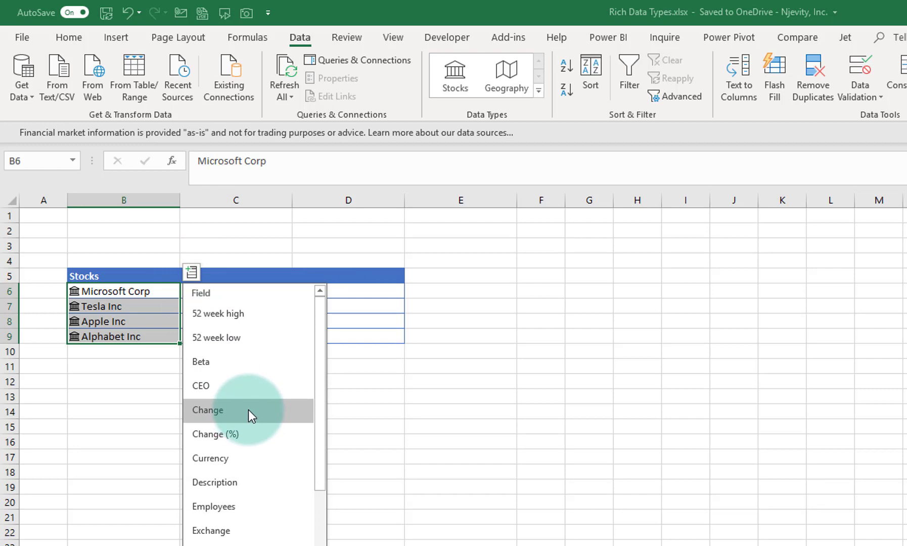
click(245, 385)
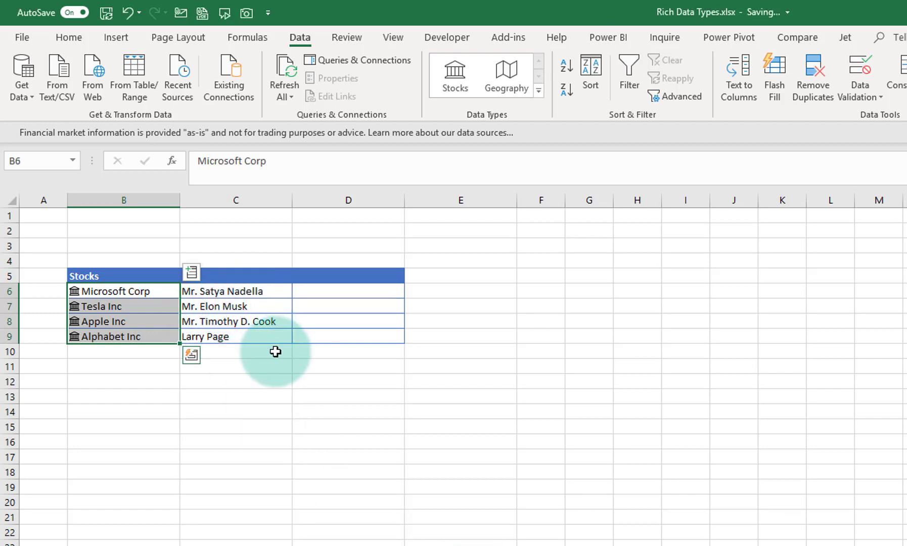
click(194, 276)
click(222, 317)
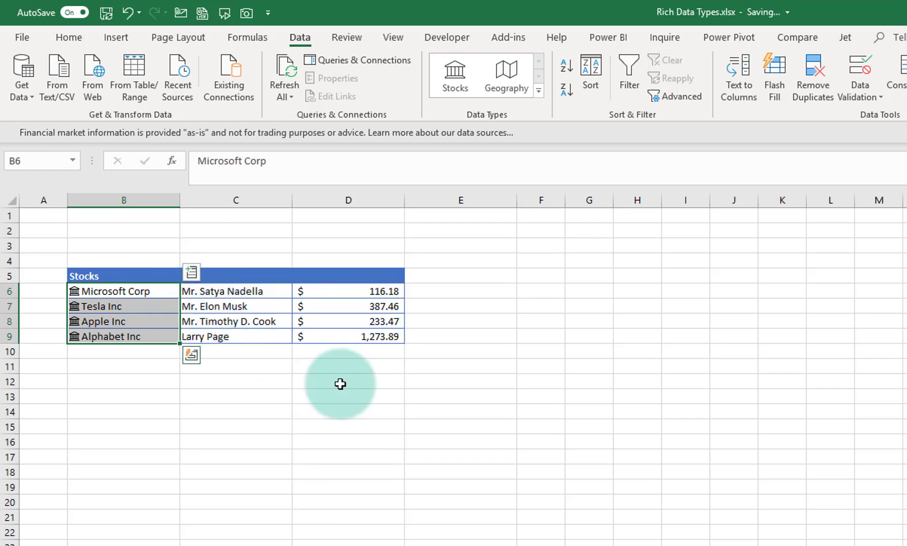
click(322, 416)
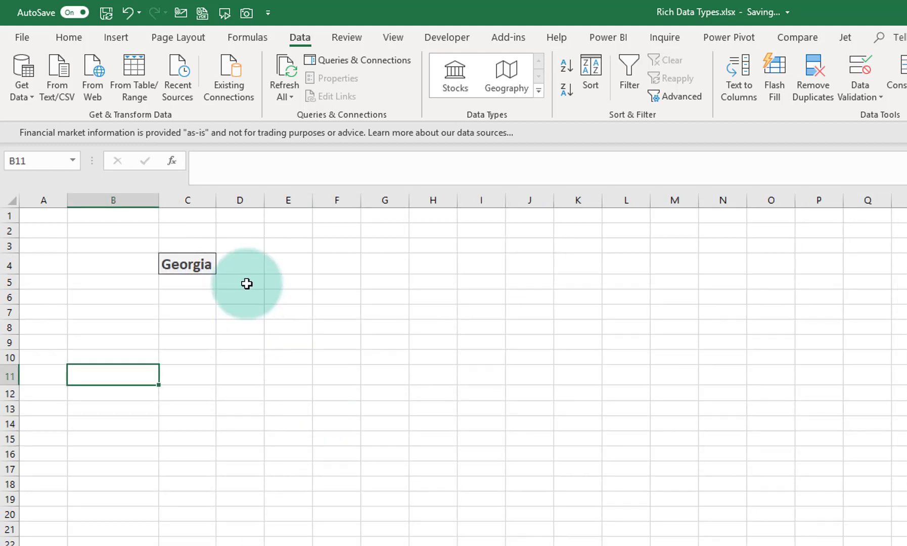
- Convert Georgia in C4 to the Geography data type, resolving the match as Georgia, United States
drag(240, 311, 187, 291)
click(187, 291)
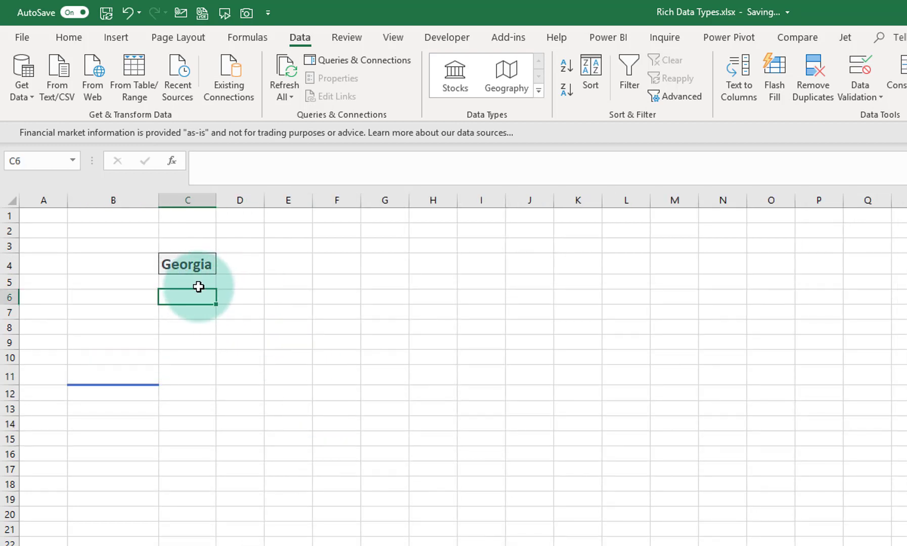
click(201, 262)
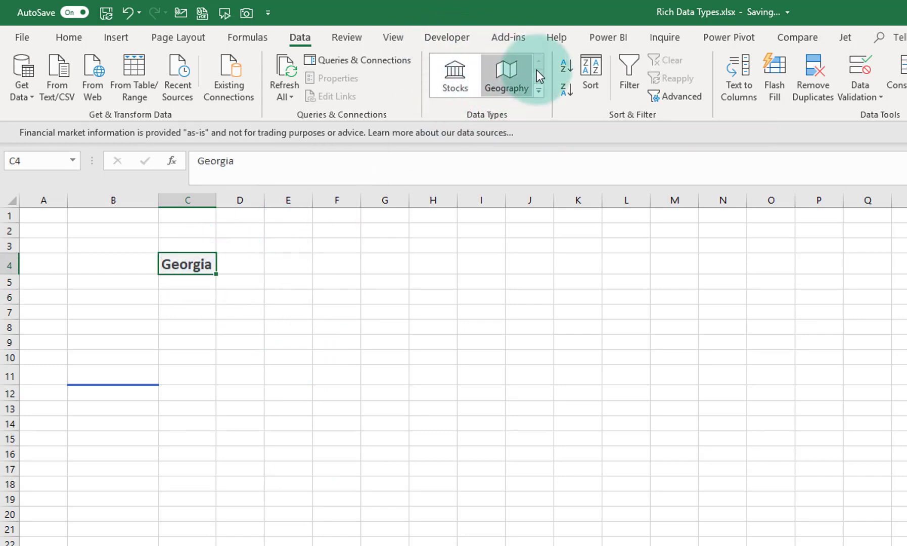
click(517, 76)
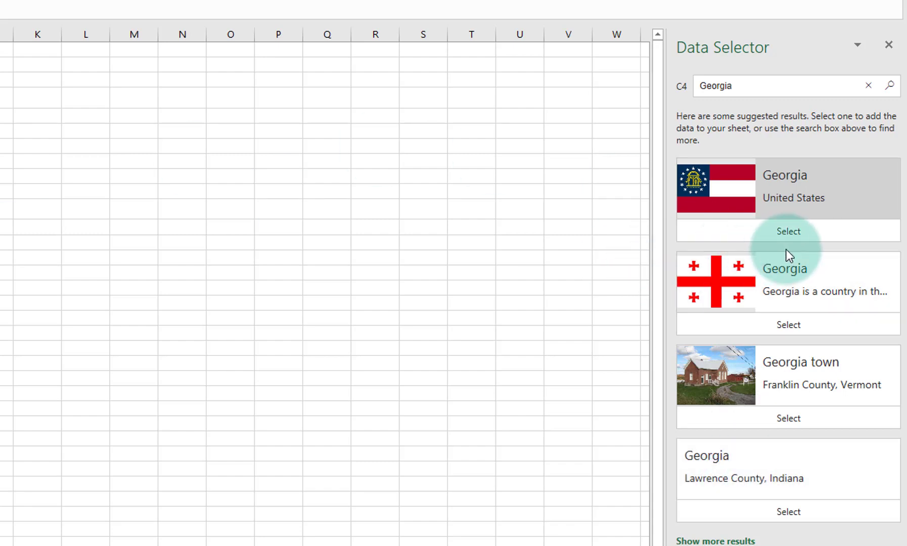
click(790, 233)
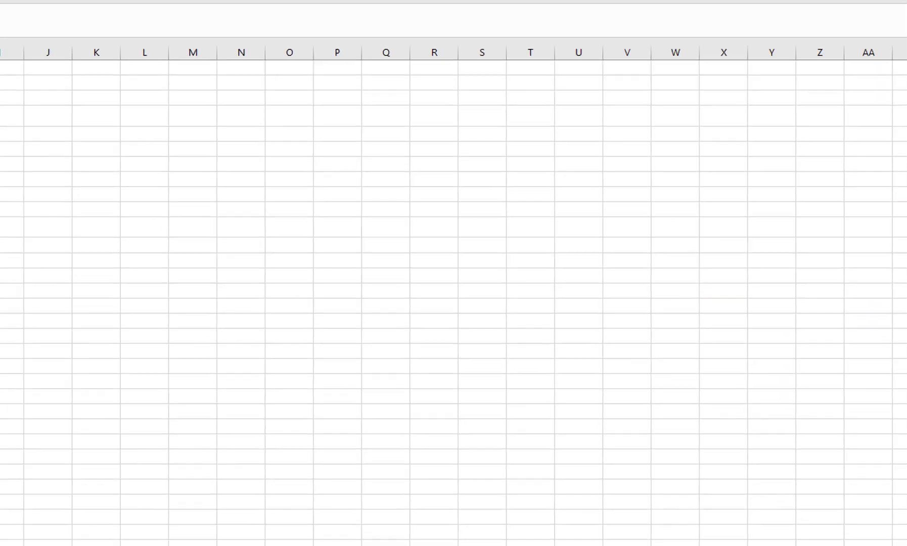
- On the Geography Map sheet, convert all state names from Alabama to Wyoming to the Geography data type
click(91, 279)
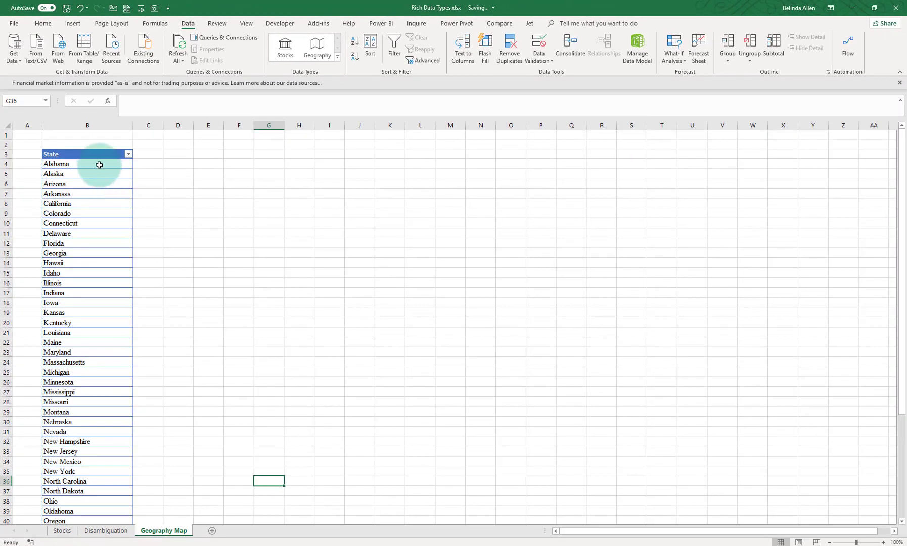
click(106, 165)
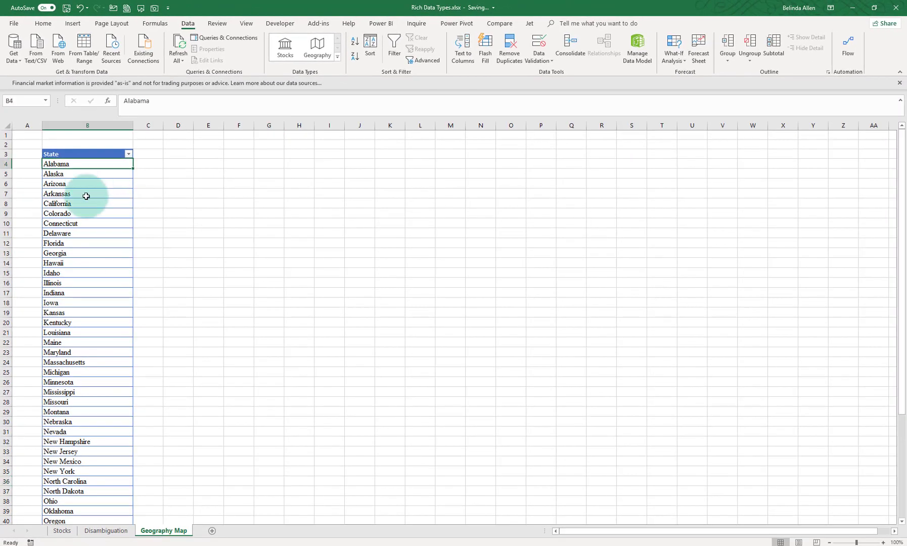
drag(86, 196, 84, 506)
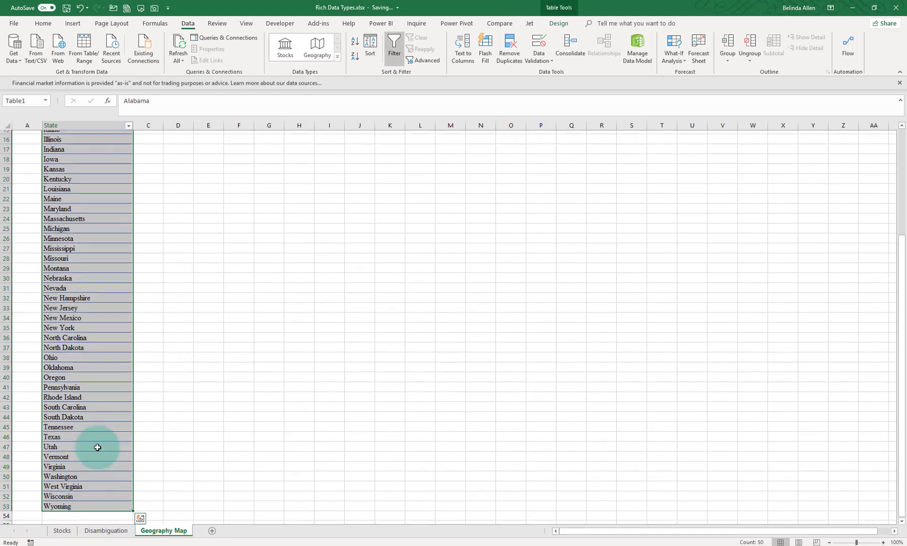
scroll(98, 447, up, 5)
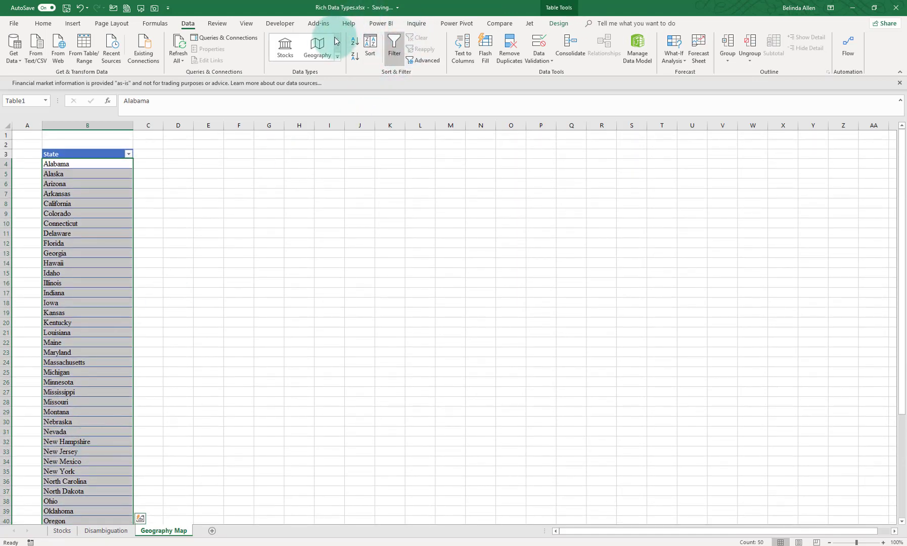
click(333, 42)
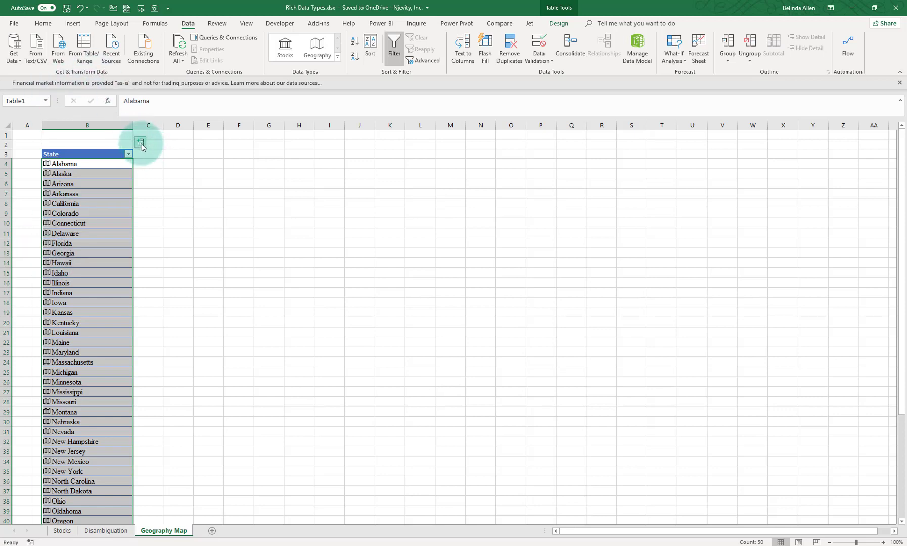
- Add a Population column to the State table and fit its column width to the values
click(140, 143)
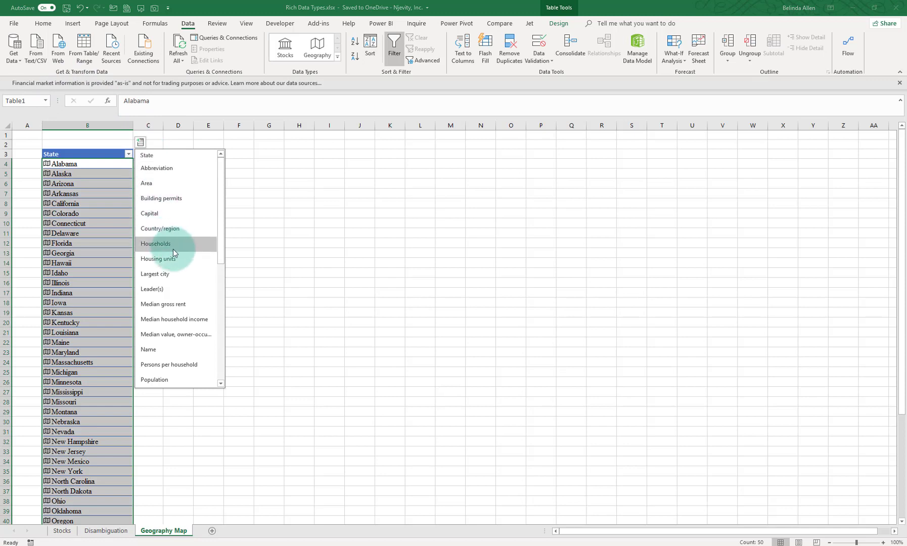
click(165, 379)
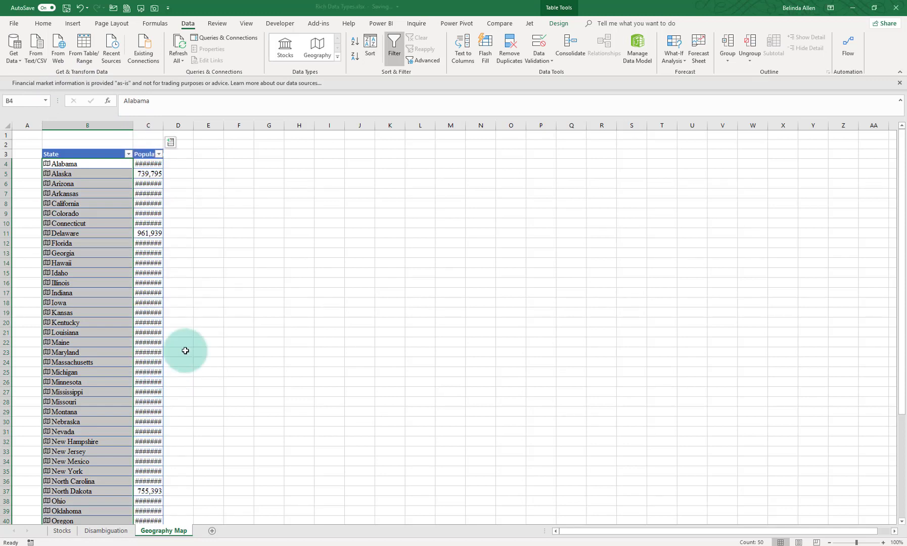
double_click(163, 123)
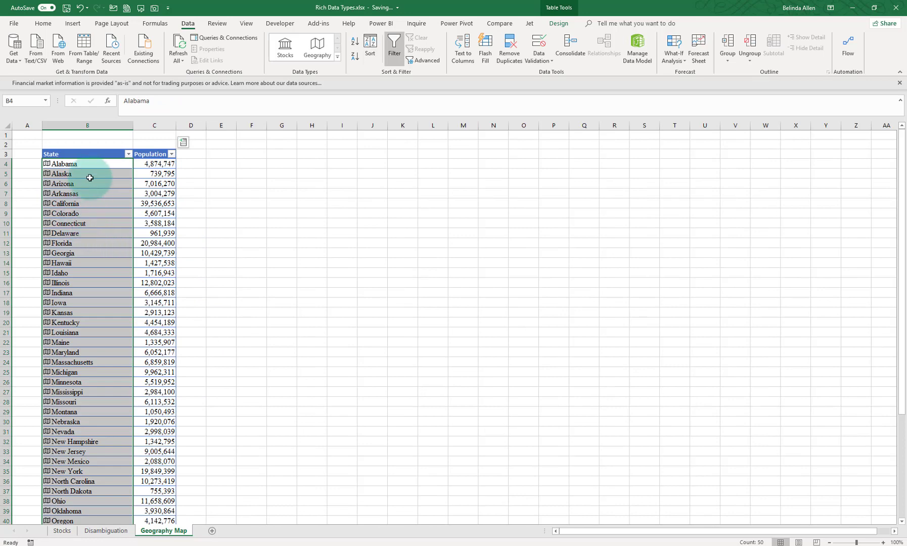
- Insert a filled map chart from the full State and Population table and move it up beside the table's first rows
drag(73, 163, 172, 217)
drag(175, 521, 151, 502)
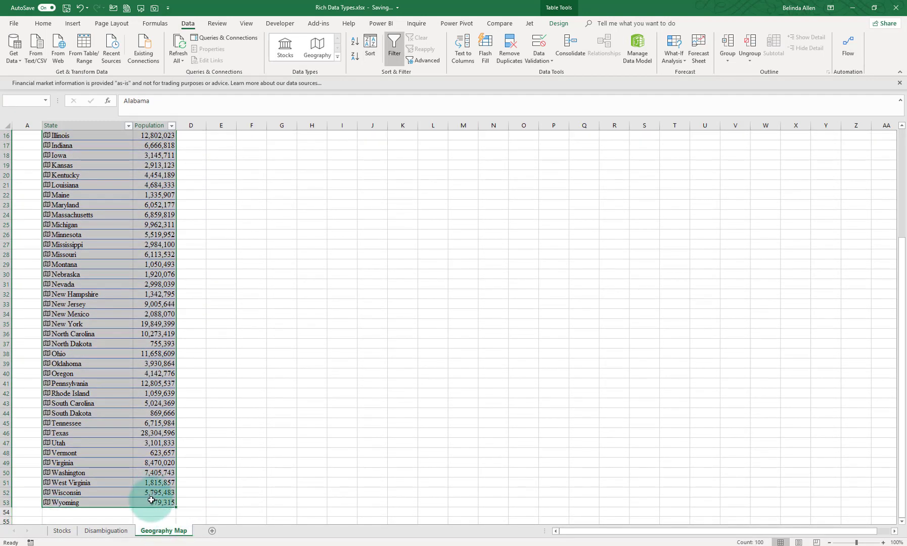
click(71, 24)
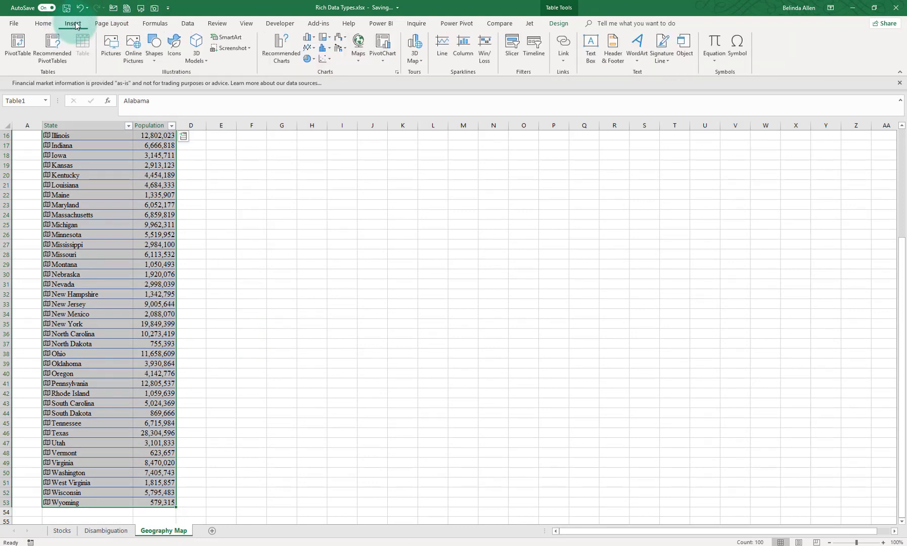
click(359, 59)
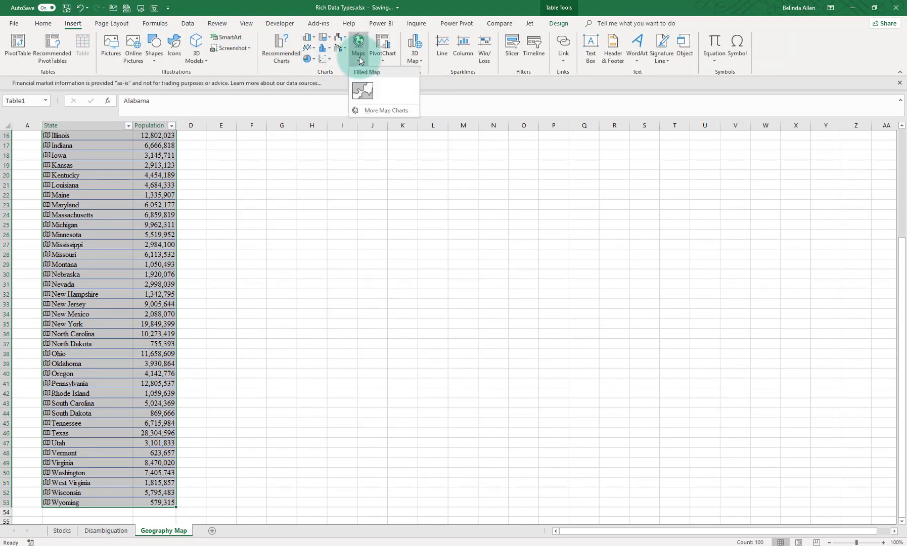
click(362, 86)
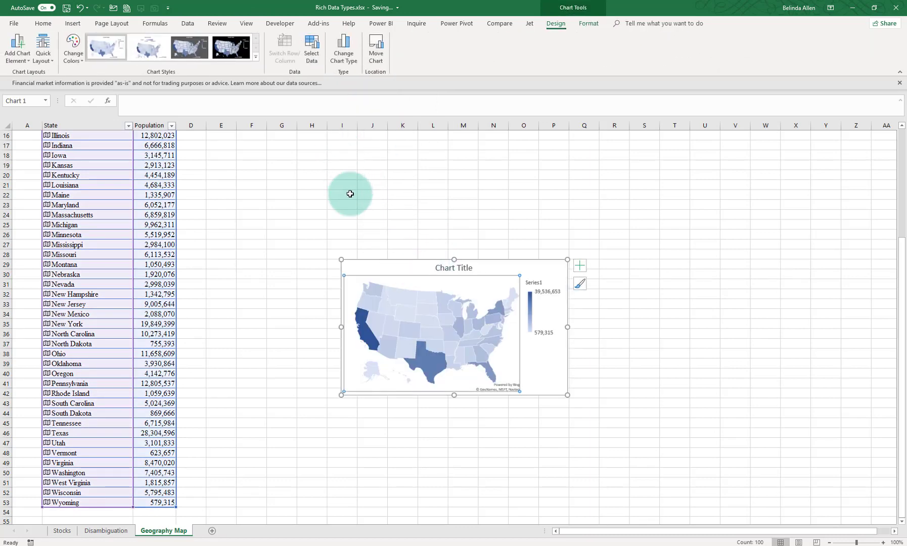
scroll(354, 213, up, 3)
drag(397, 351, 305, 160)
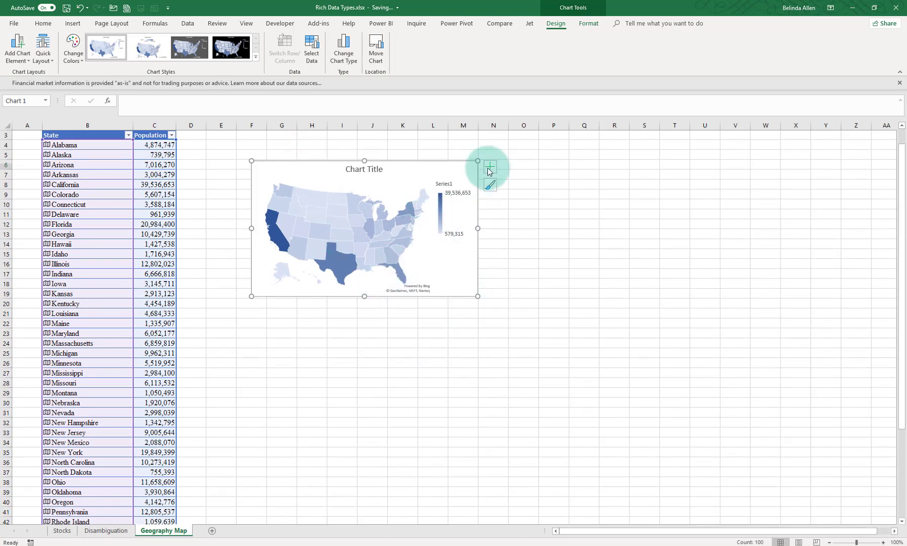
- Remove the map chart's title and enlarge the chart to cover about F6:Q29
click(490, 166)
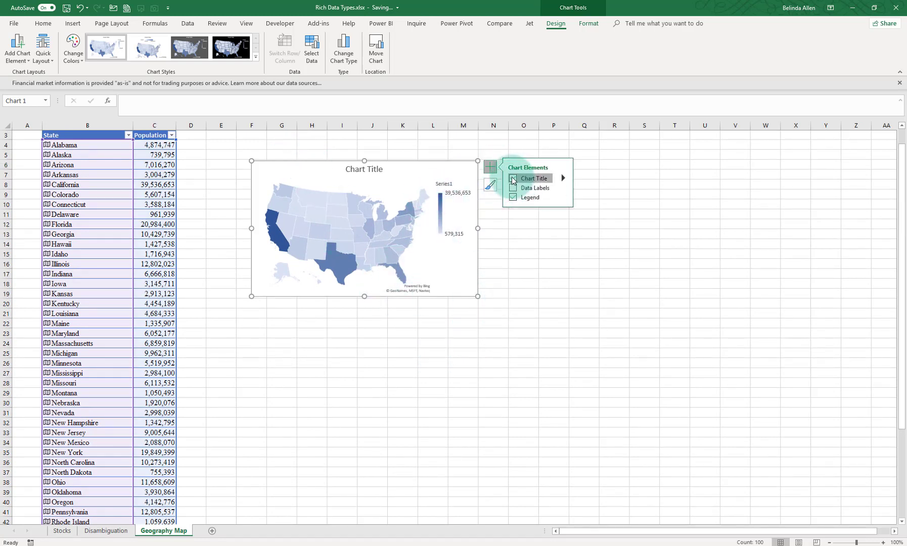
click(512, 178)
drag(480, 299, 598, 398)
click(445, 480)
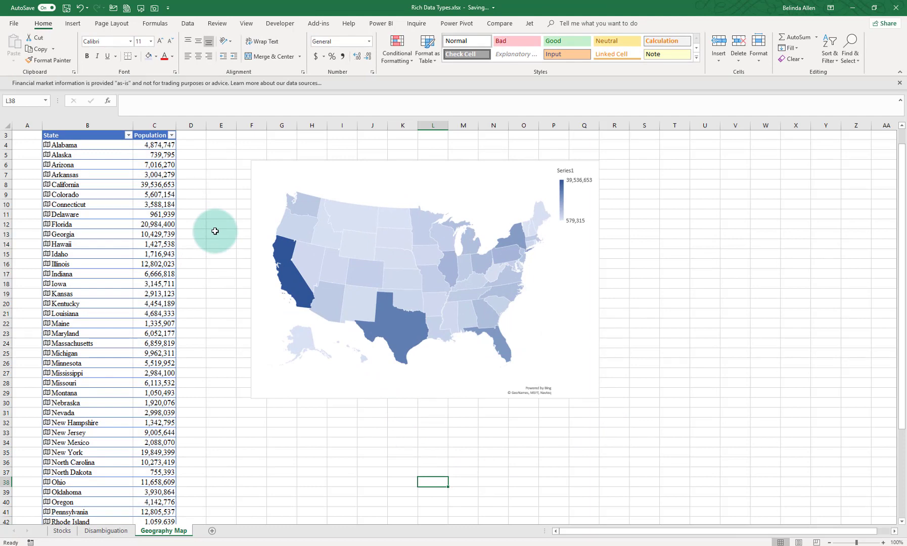
- Filter the State column to show only the ten states from Alabama through Georgia
scroll(215, 231, up, 1)
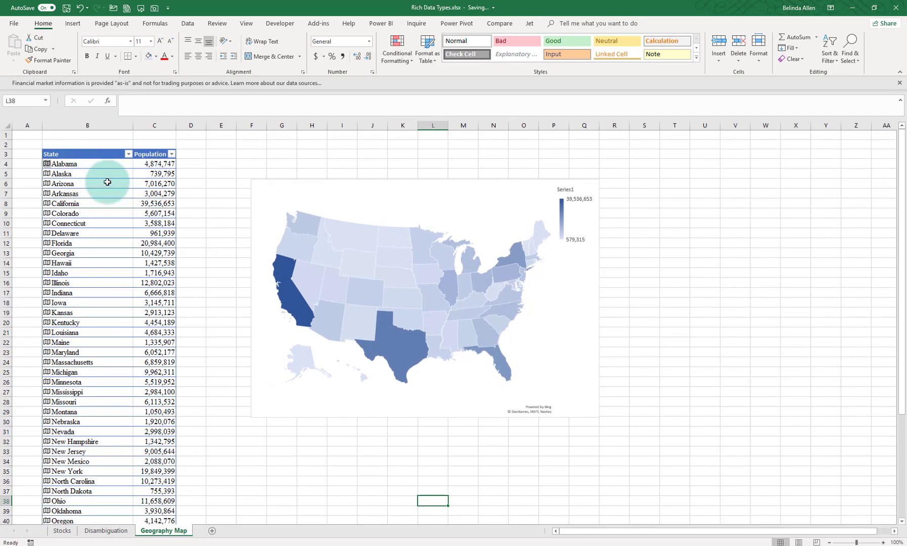
click(129, 155)
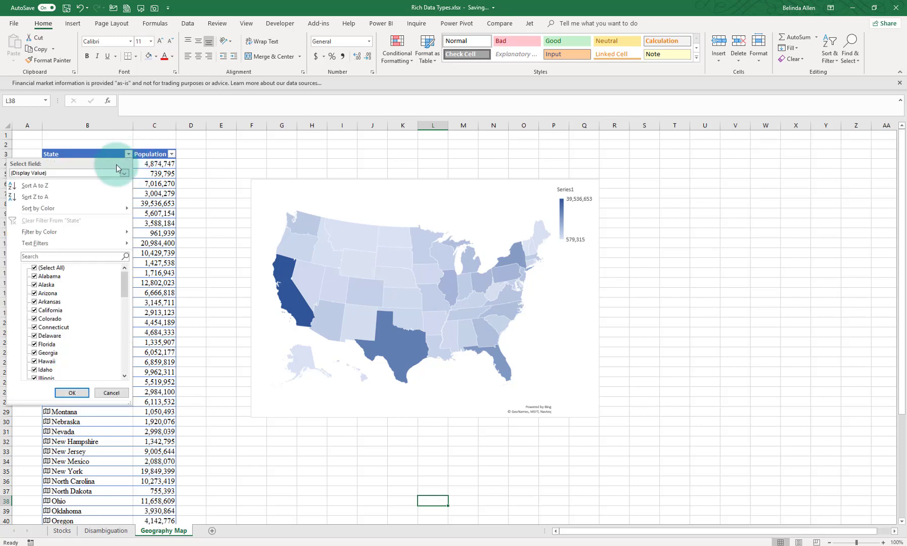
click(33, 267)
click(33, 276)
click(34, 284)
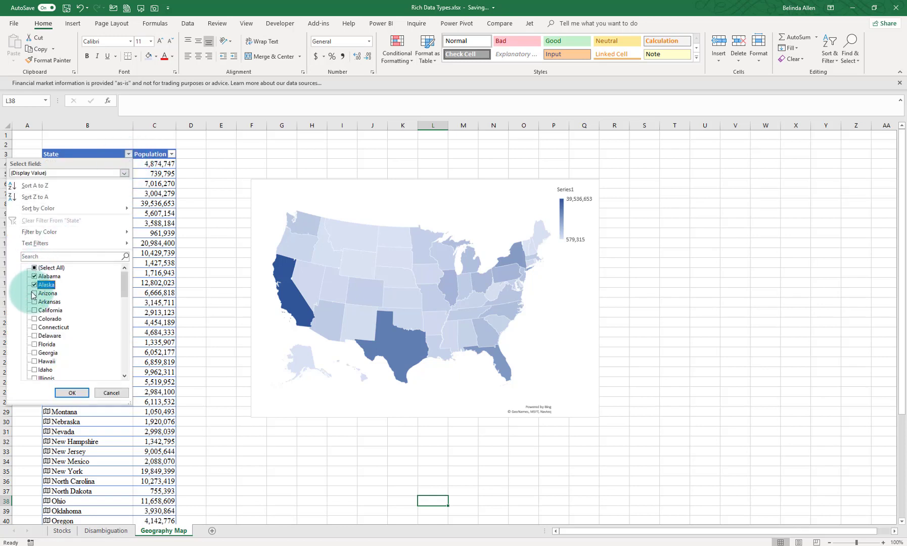
click(34, 302)
click(34, 310)
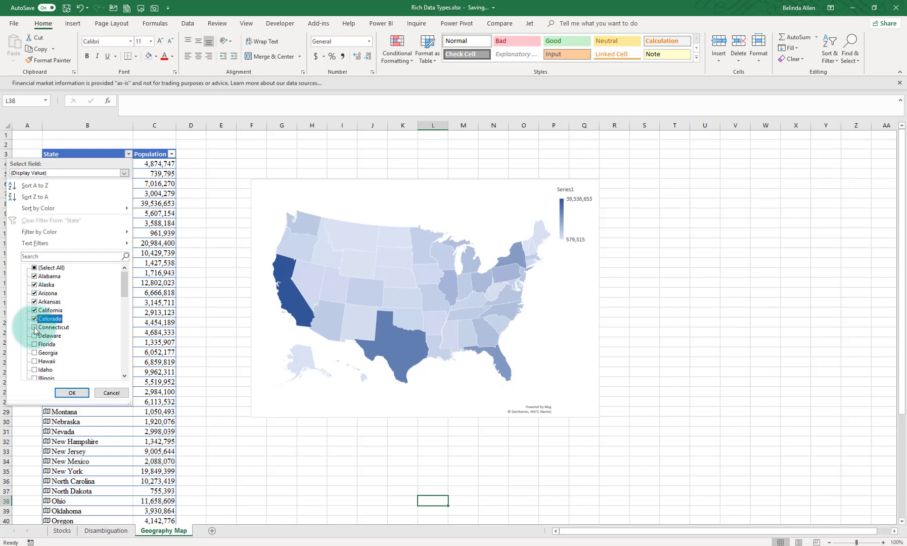
click(34, 318)
click(34, 327)
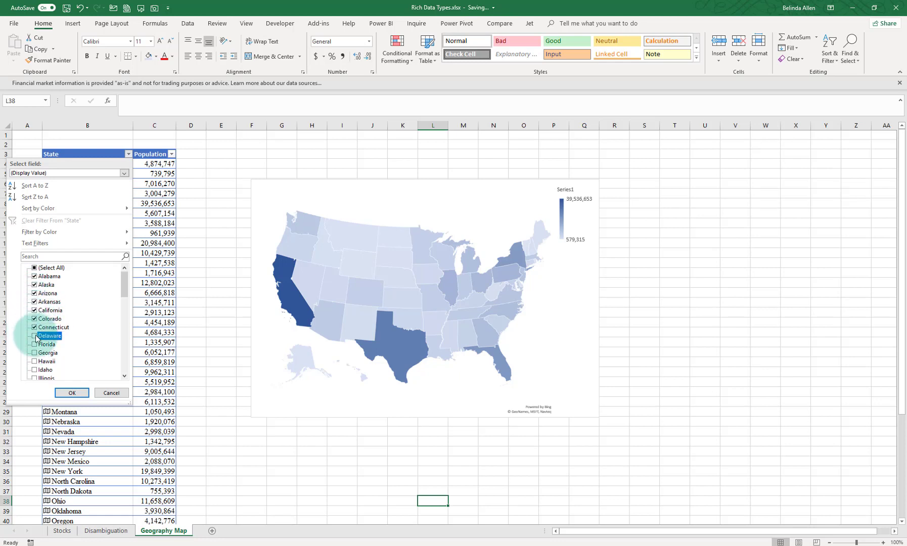
click(34, 336)
click(33, 344)
click(34, 353)
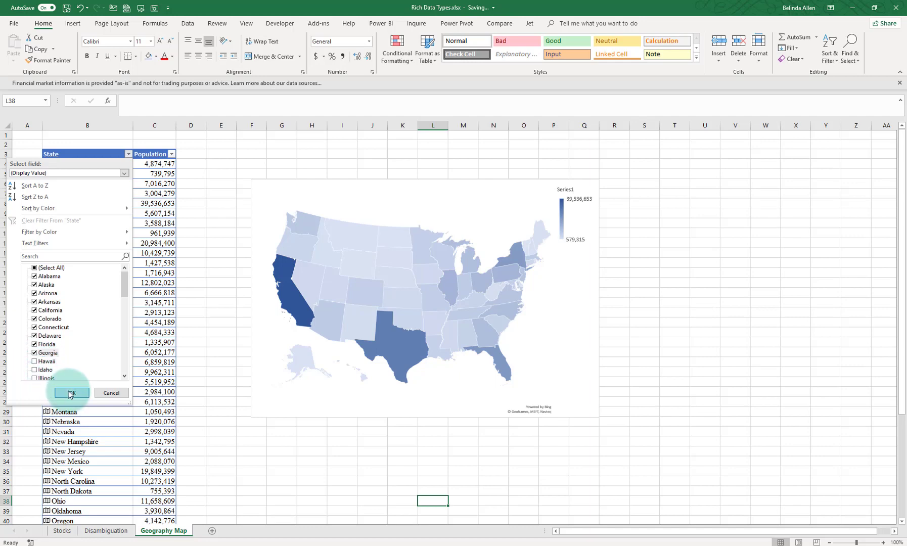
click(72, 392)
- Stretch the compressed map chart down to about row 68
click(591, 260)
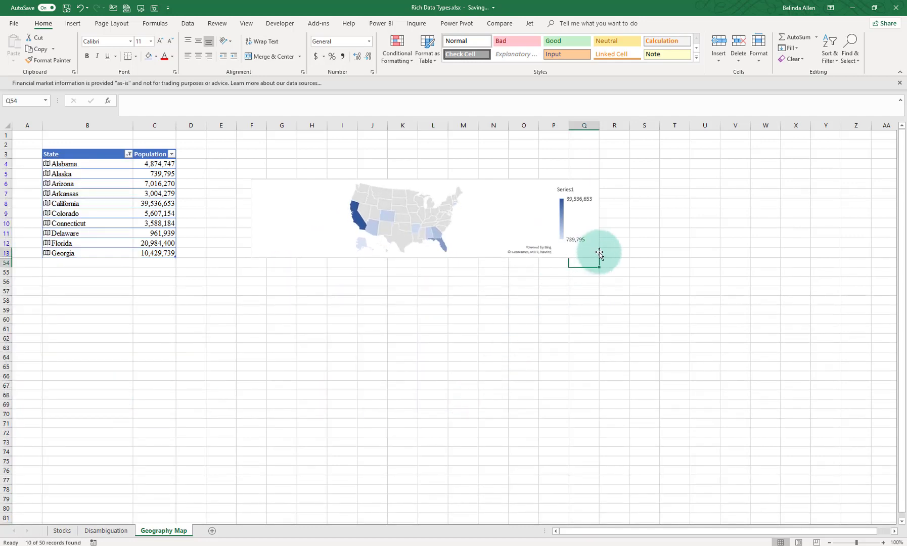
click(595, 251)
drag(599, 256, 602, 402)
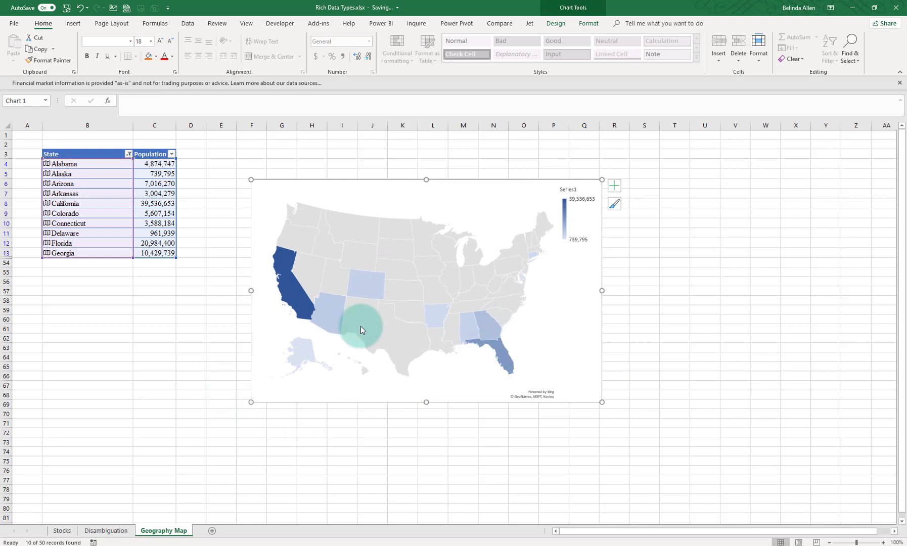